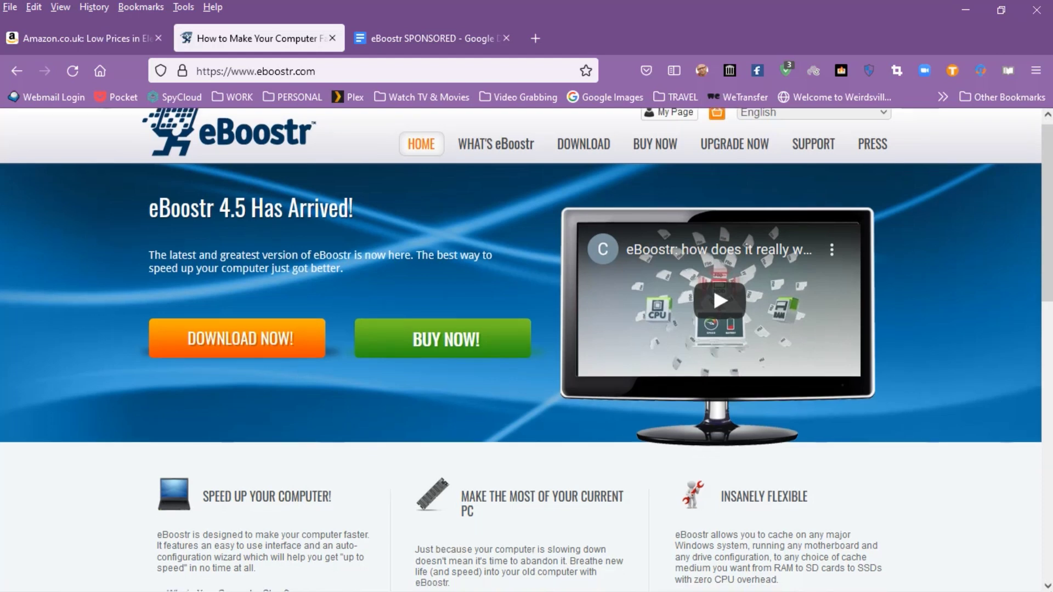
- Scroll the eBoostr website and open the WHAT'S eBoostr features page
{"action": "scroll", "coordinate": [527, 351], "scroll_direction": "down", "scroll_amount": 1}
{"action": "scroll", "coordinate": [527, 351], "scroll_direction": "down", "scroll_amount": 4}
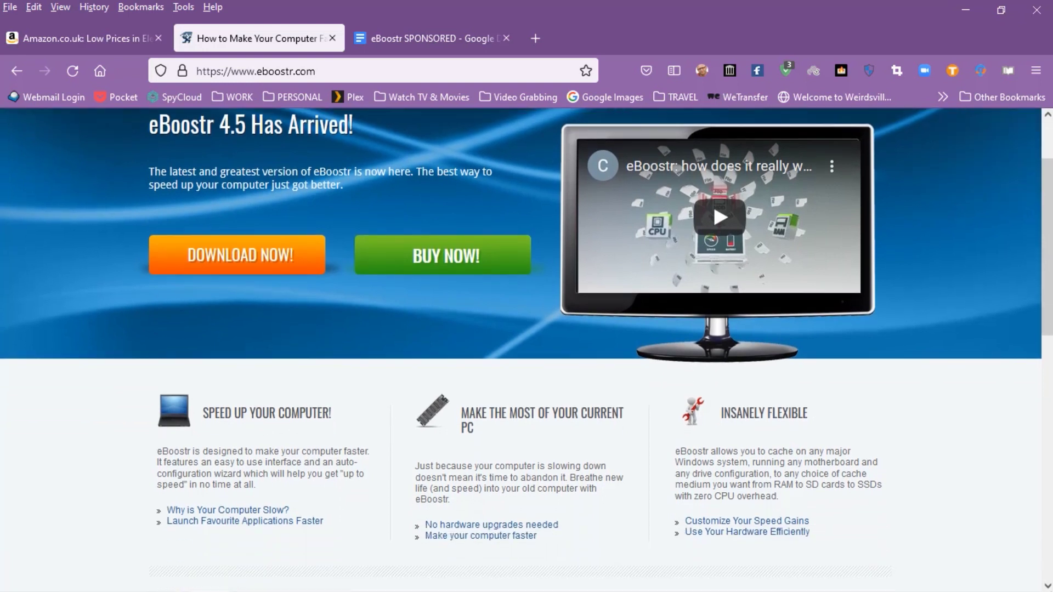
{"action": "scroll", "coordinate": [526, 351], "scroll_direction": "down", "scroll_amount": 3}
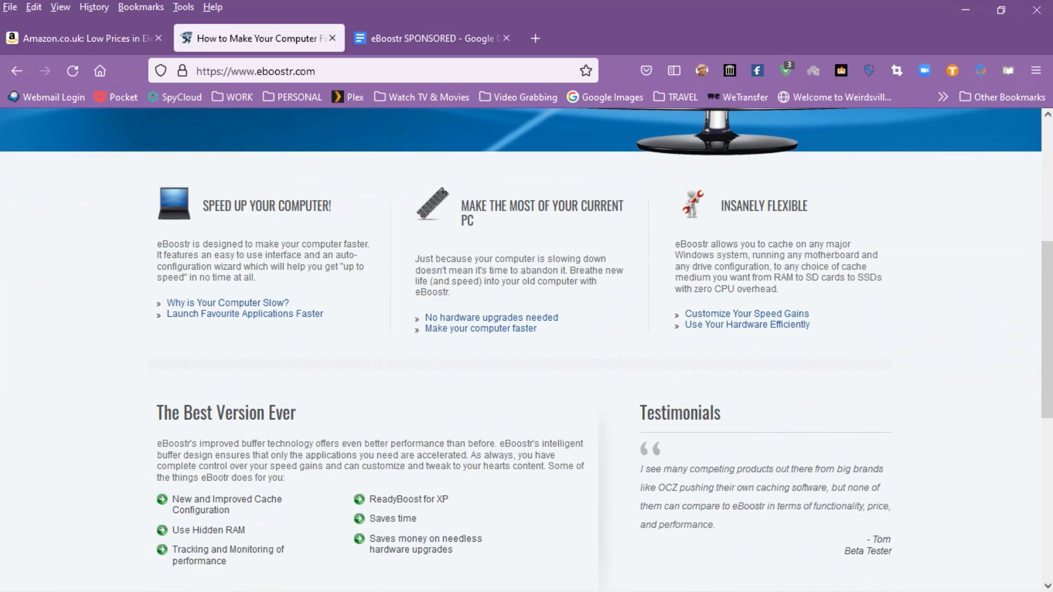
{"action": "scroll", "coordinate": [527, 351], "scroll_direction": "down", "scroll_amount": 3}
{"action": "left_click", "coordinate": [491, 171]}
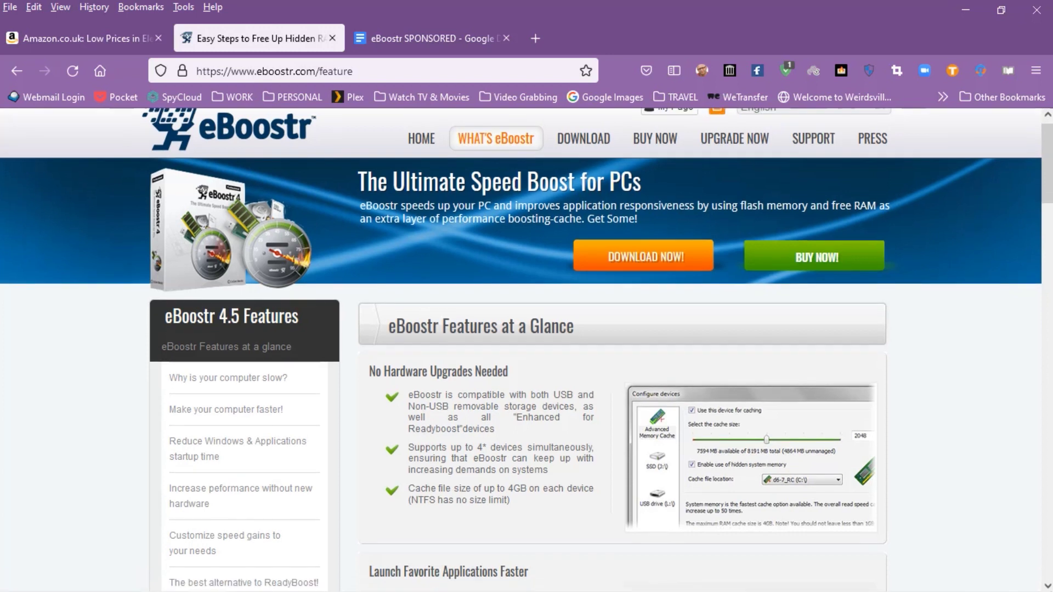
- Scroll down through the list of eBoostr features
{"action": "scroll", "coordinate": [527, 351], "scroll_direction": "down", "scroll_amount": 2}
{"action": "scroll", "coordinate": [527, 352], "scroll_direction": "down", "scroll_amount": 2}
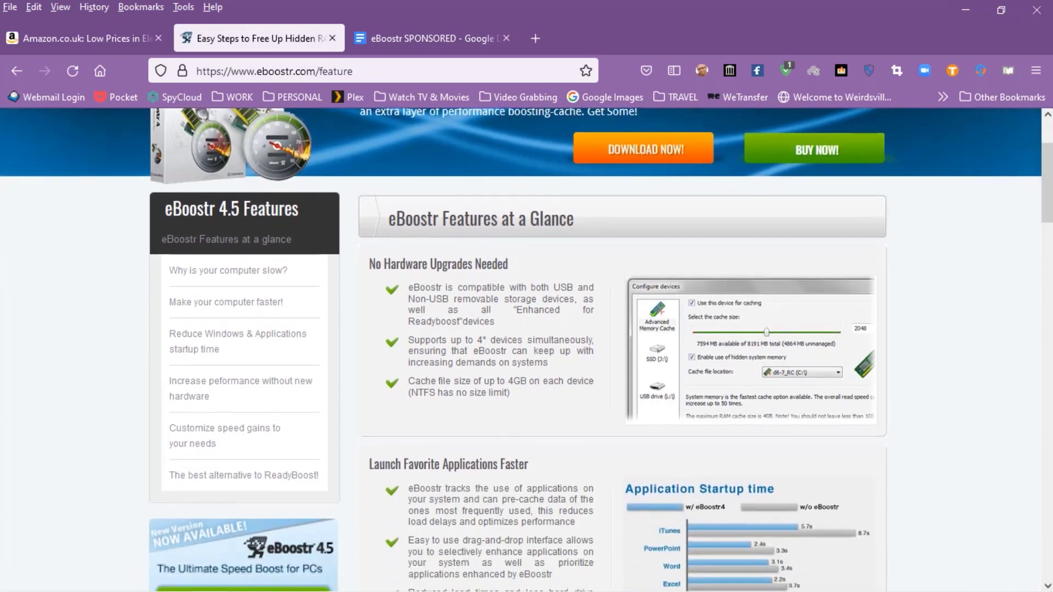
{"action": "scroll", "coordinate": [526, 352], "scroll_direction": "down", "scroll_amount": 1}
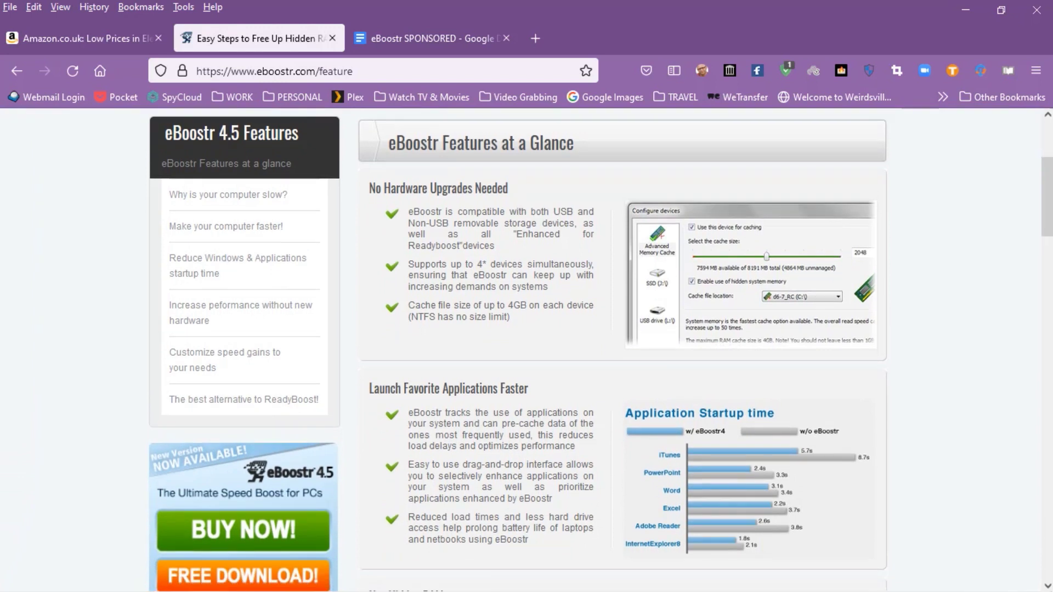
{"action": "scroll", "coordinate": [526, 351], "scroll_direction": "down", "scroll_amount": 3}
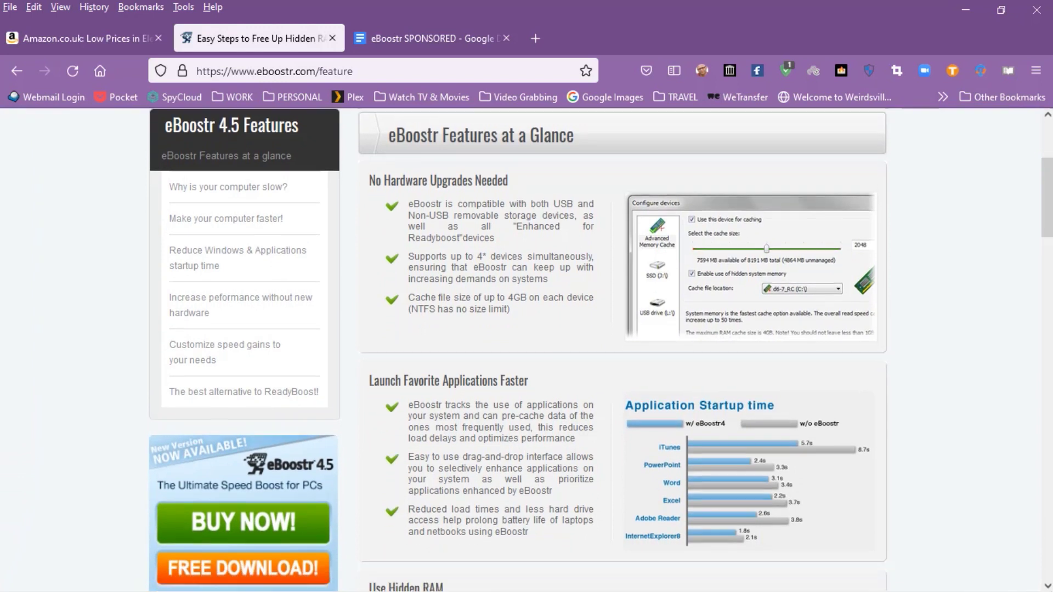
{"action": "scroll", "coordinate": [527, 351], "scroll_direction": "down", "scroll_amount": 1}
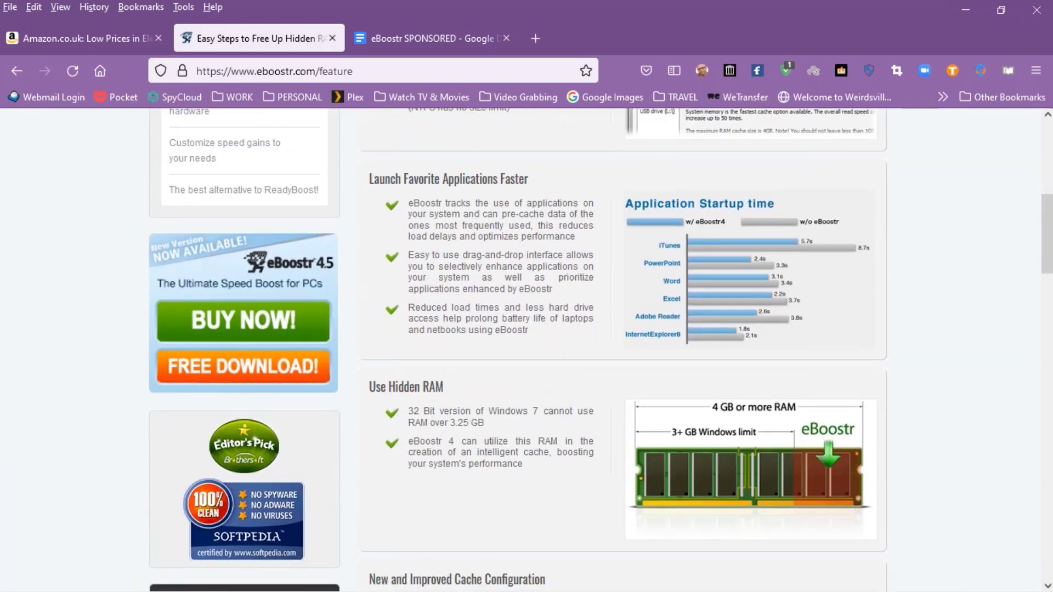
- Return to the top of the features page and scroll down to Use Hidden RAM
{"action": "key", "text": "Home"}
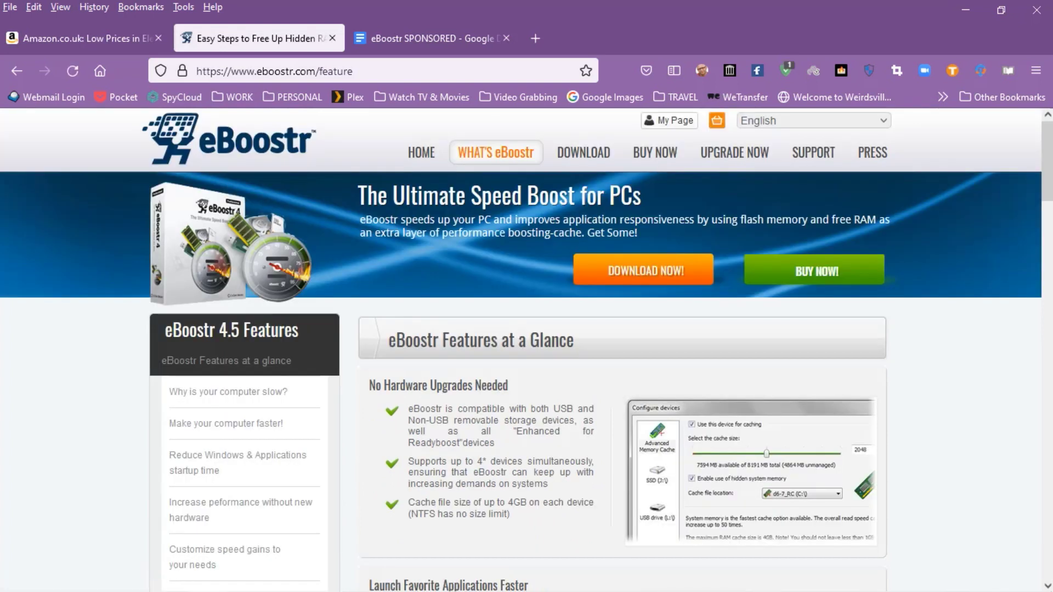
{"action": "scroll", "coordinate": [527, 351], "scroll_direction": "down", "scroll_amount": 2}
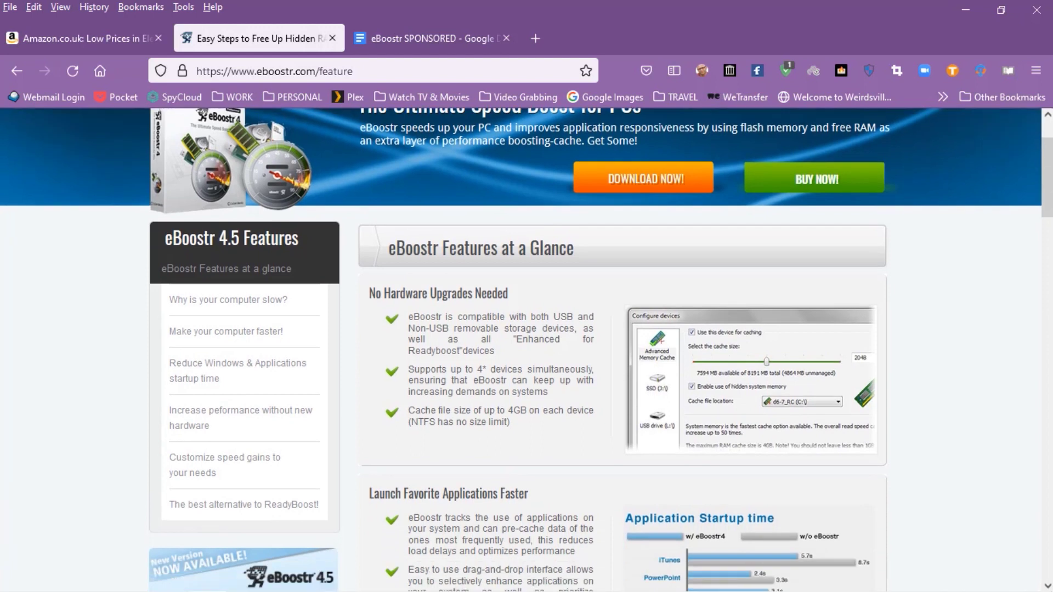
{"action": "scroll", "coordinate": [526, 351], "scroll_direction": "down", "scroll_amount": 2}
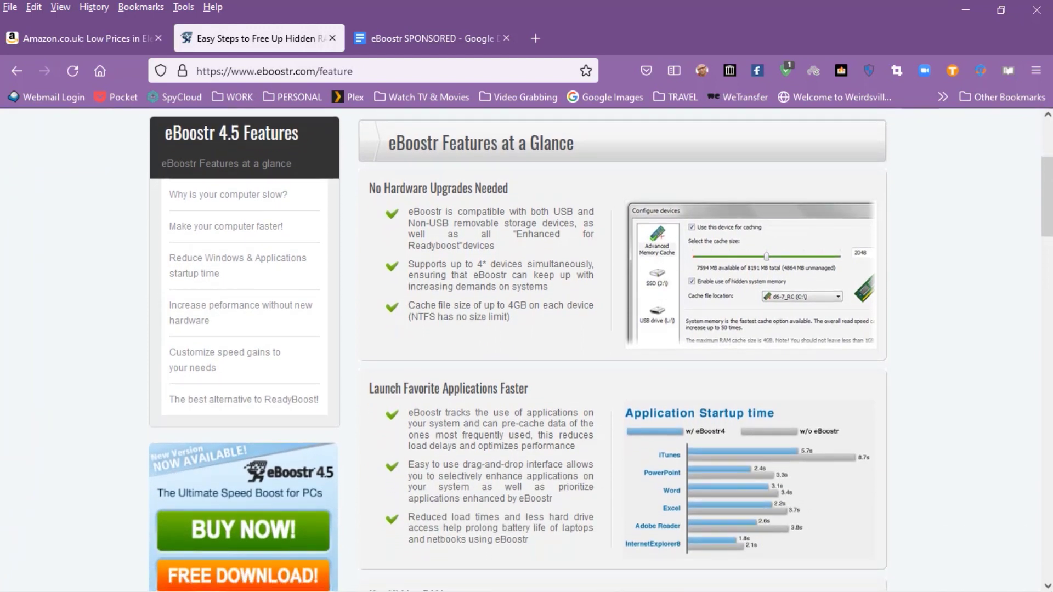
{"action": "scroll", "coordinate": [527, 351], "scroll_direction": "down", "scroll_amount": 3}
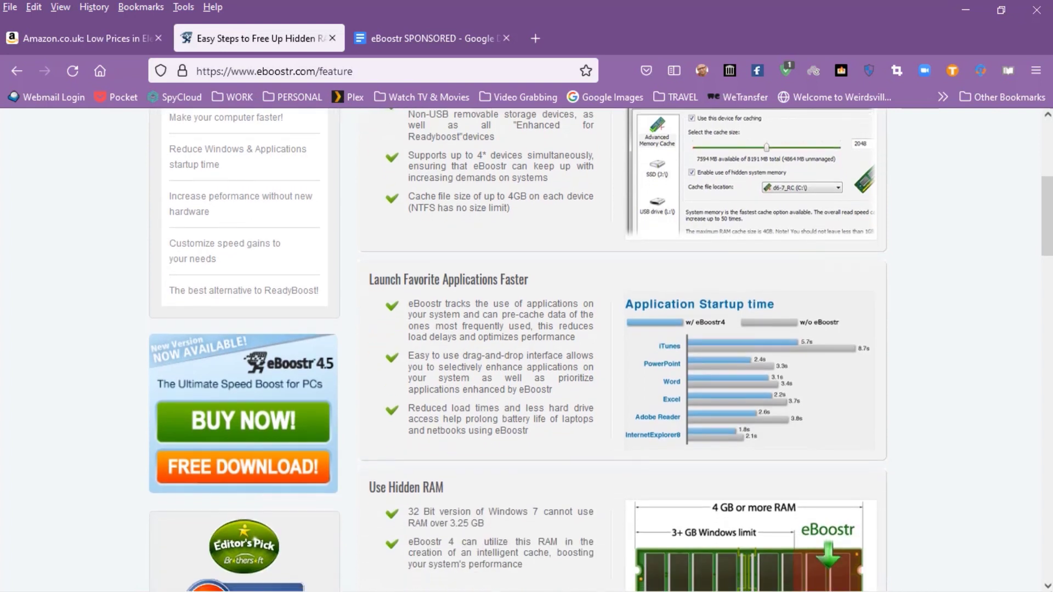
{"action": "scroll", "coordinate": [527, 351], "scroll_direction": "down", "scroll_amount": 1}
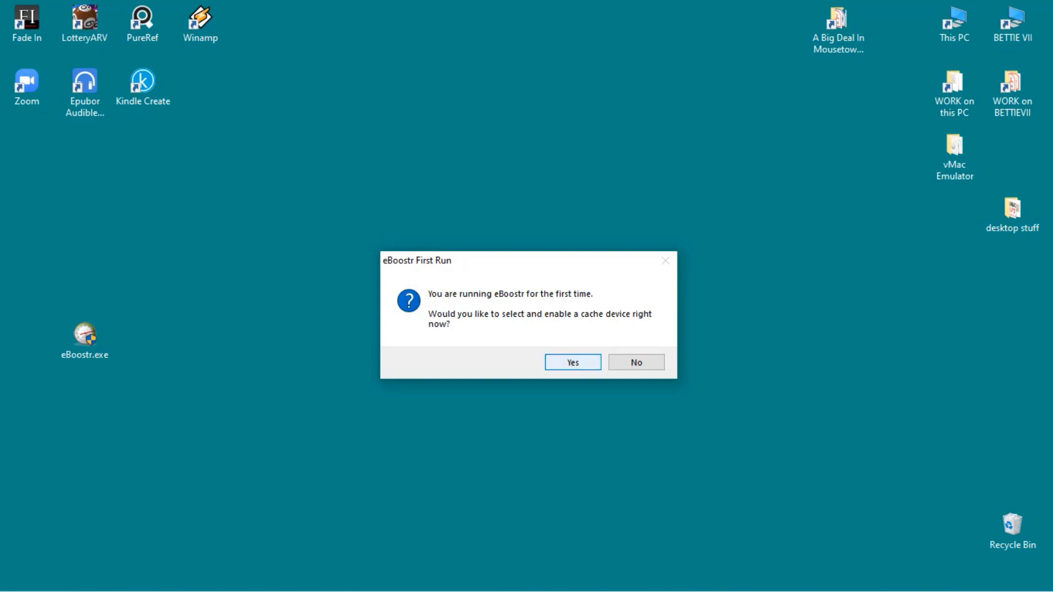
- Accept the first-run prompt and complete the wizard with the recommended 2016 MB System Memory cache
{"action": "key", "text": "Return"}
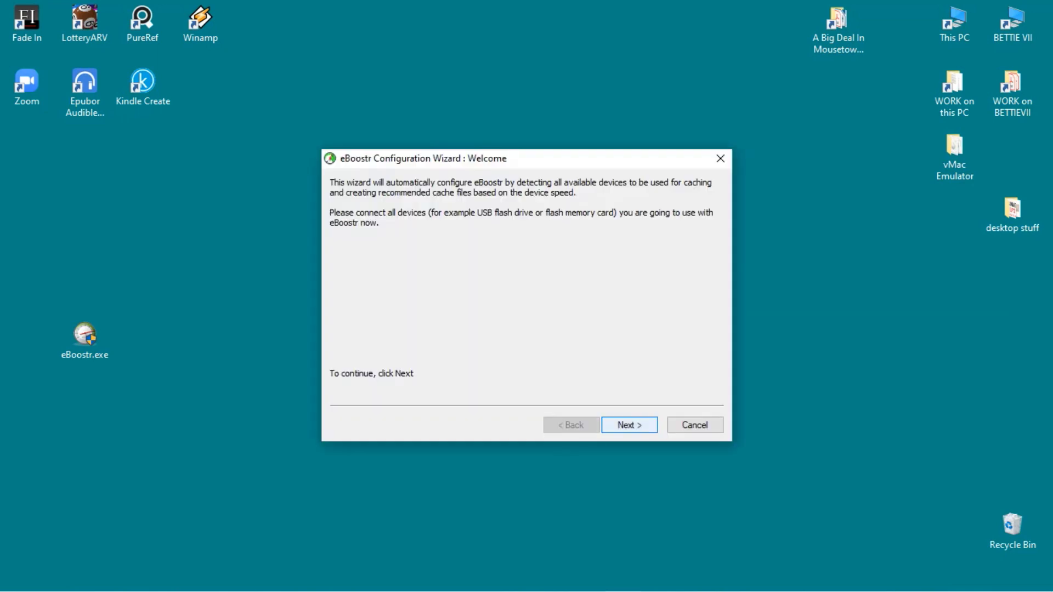
{"action": "key", "text": "Return"}
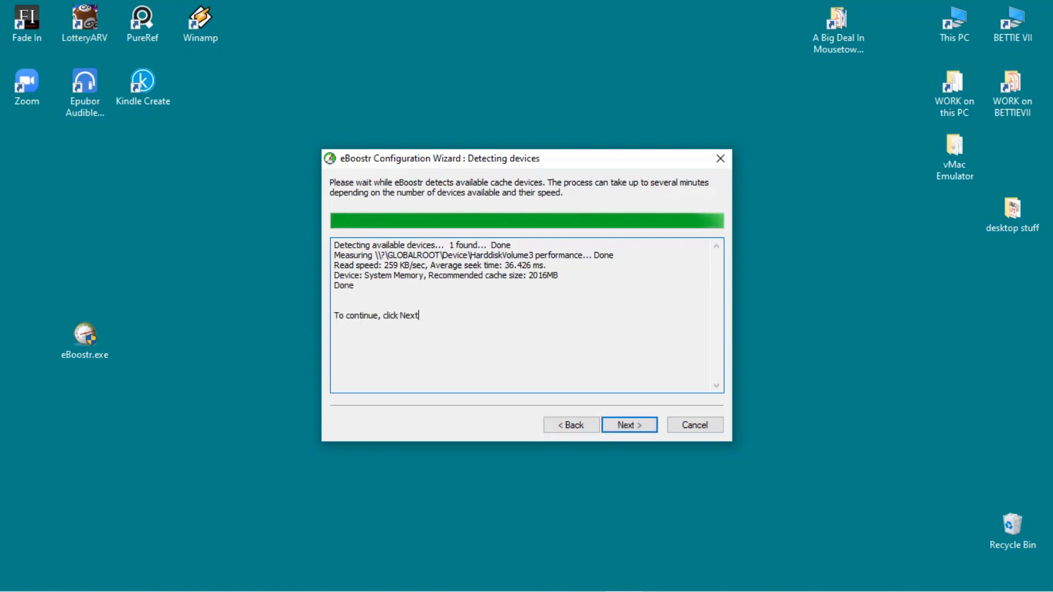
{"action": "key", "text": "Return"}
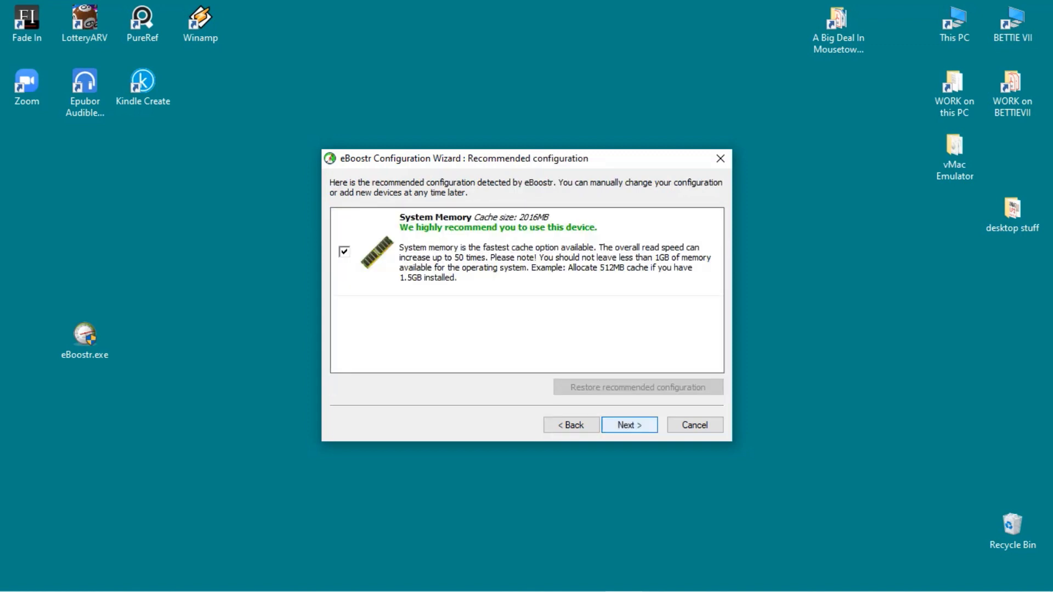
{"action": "key", "text": "Return"}
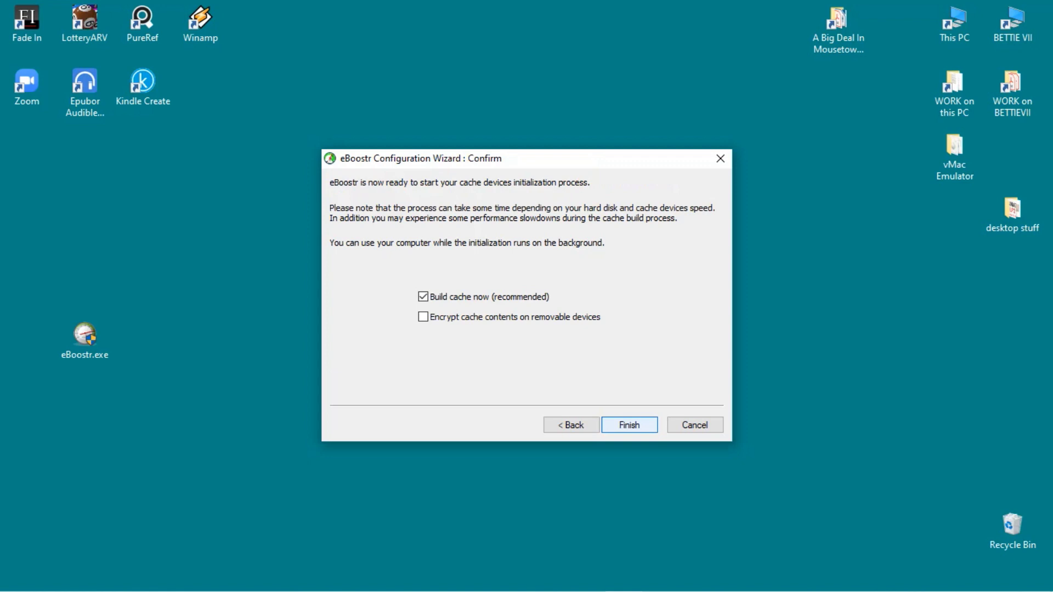
{"action": "key", "text": "Return"}
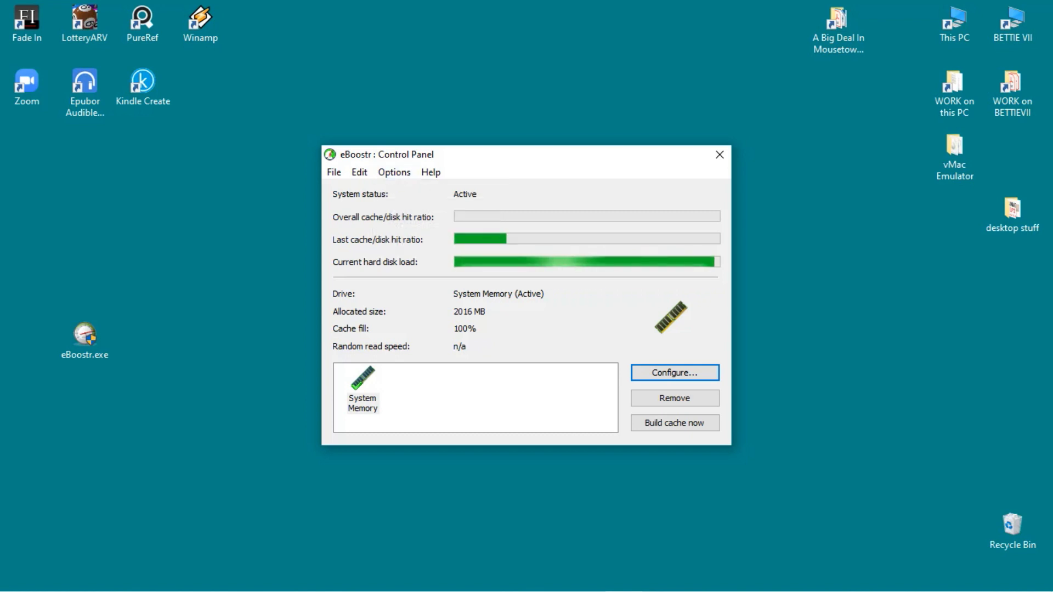
{"action": "key", "text": "alt+o"}
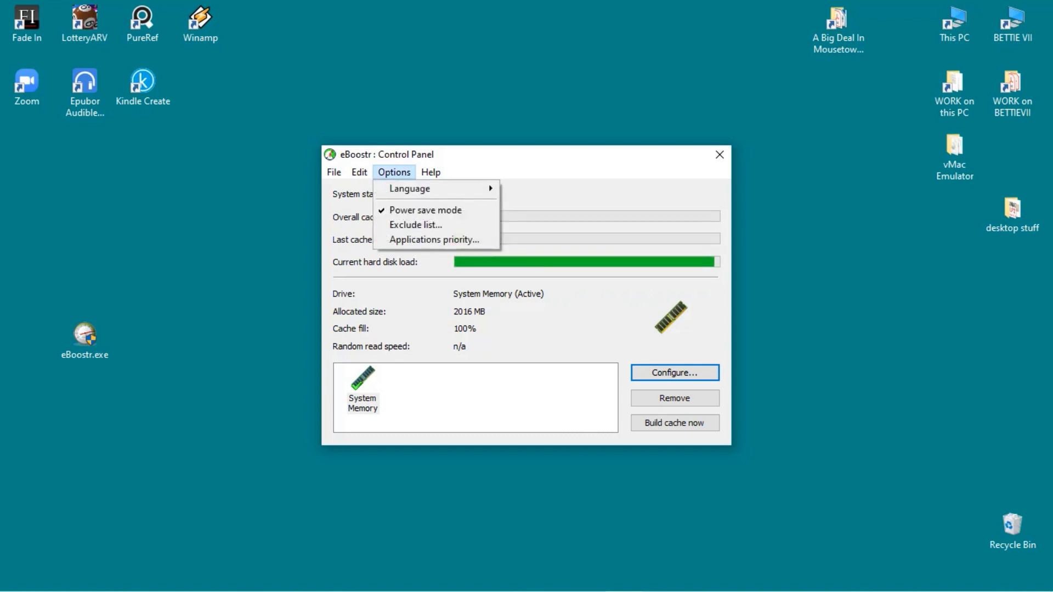
{"action": "key", "text": "Down"}
{"action": "key", "text": "Down"}
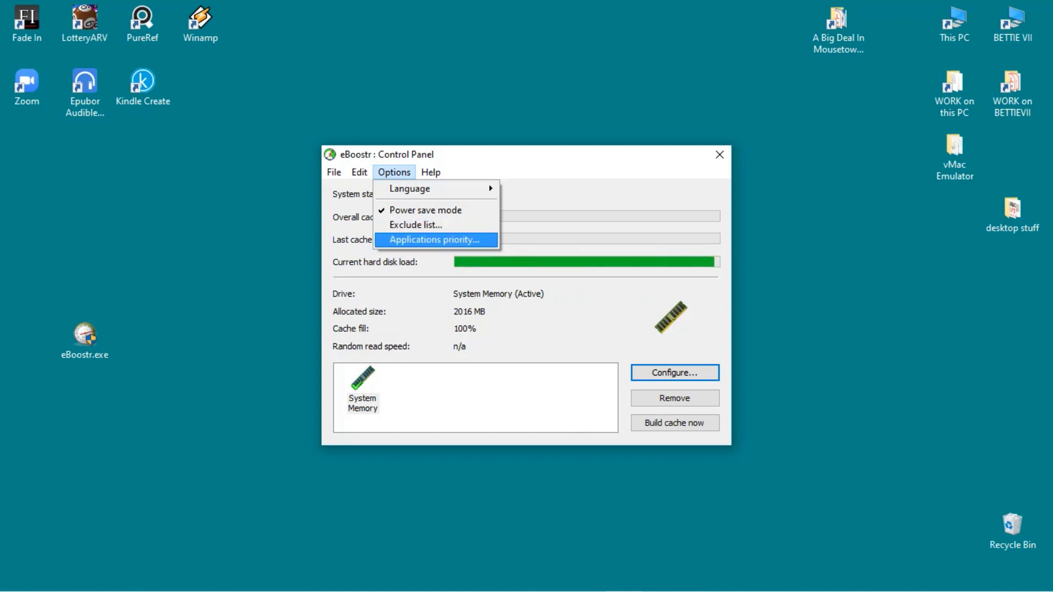
{"action": "key", "text": "Left"}
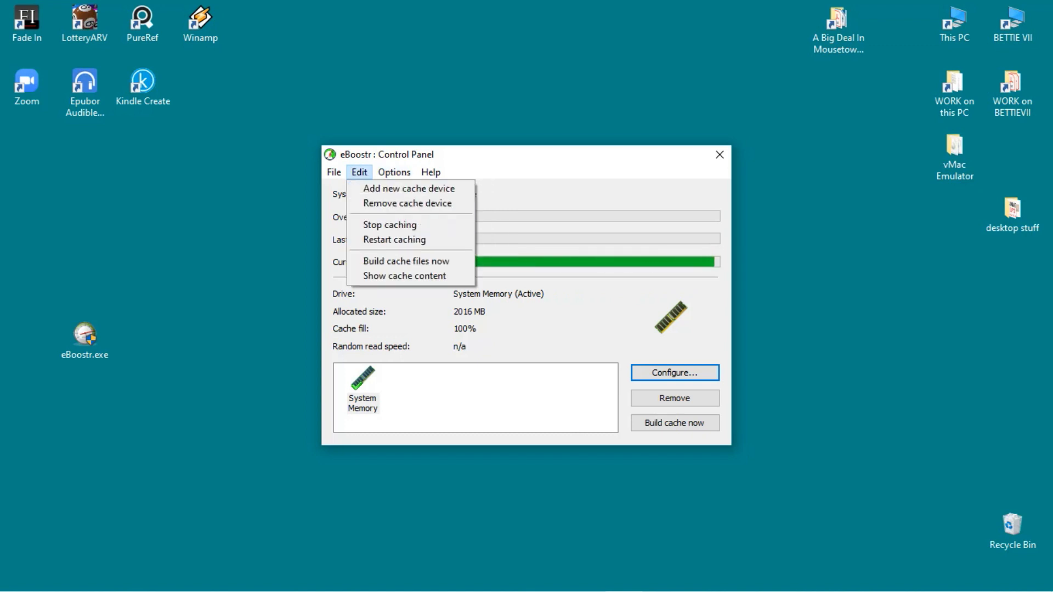
{"action": "key", "text": "Down"}
{"action": "key", "text": "Down"}
{"action": "key", "text": "Down"}
{"action": "key", "text": "Down"}
{"action": "key", "text": "Down"}
{"action": "key", "text": "Up"}
{"action": "key", "text": "Up"}
{"action": "key", "text": "Up"}
{"action": "key", "text": "Up"}
{"action": "key", "text": "Up"}
{"action": "key", "text": "Left"}
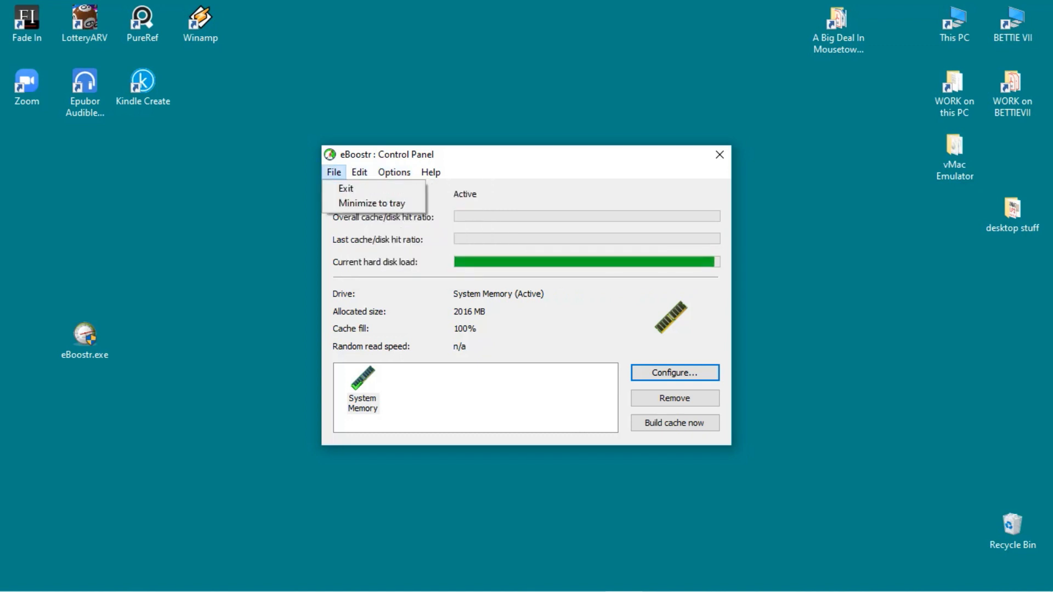
{"action": "key", "text": "Right"}
{"action": "key", "text": "Right"}
{"action": "key", "text": "Right"}
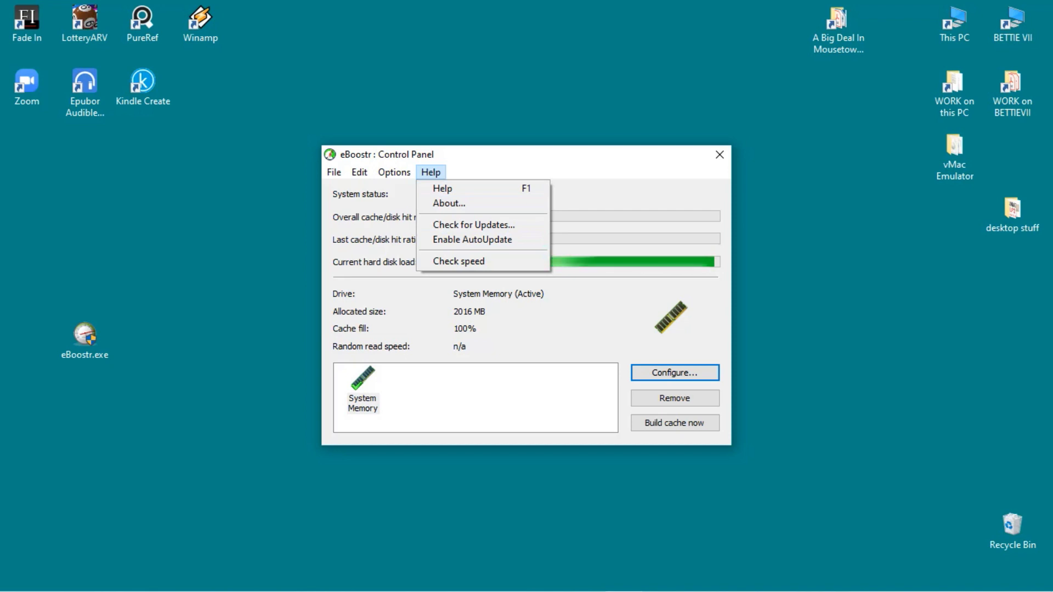
{"action": "key", "text": "Escape"}
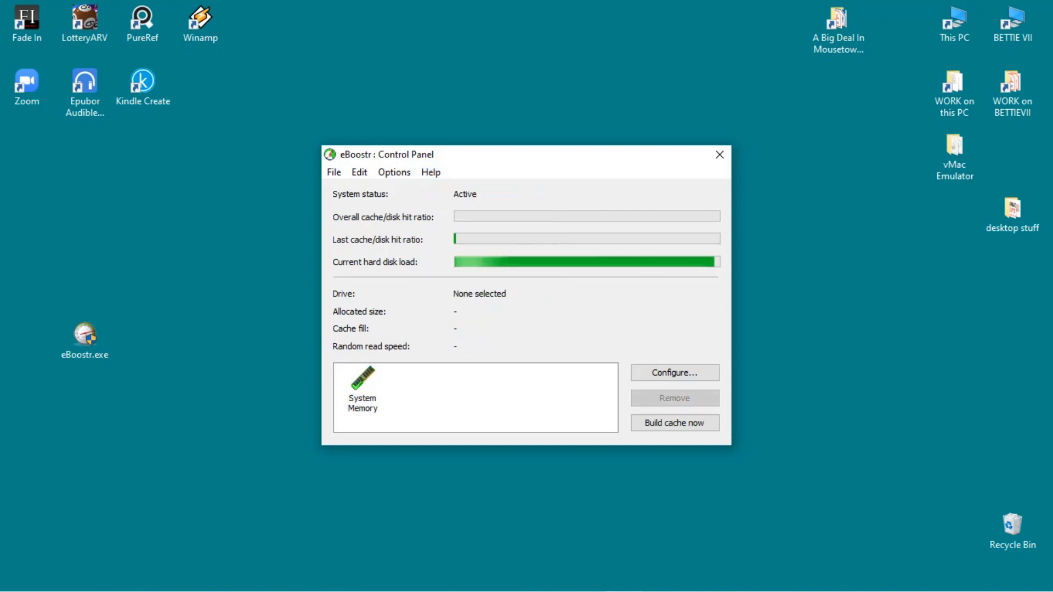
{"action": "left_click", "coordinate": [362, 403]}
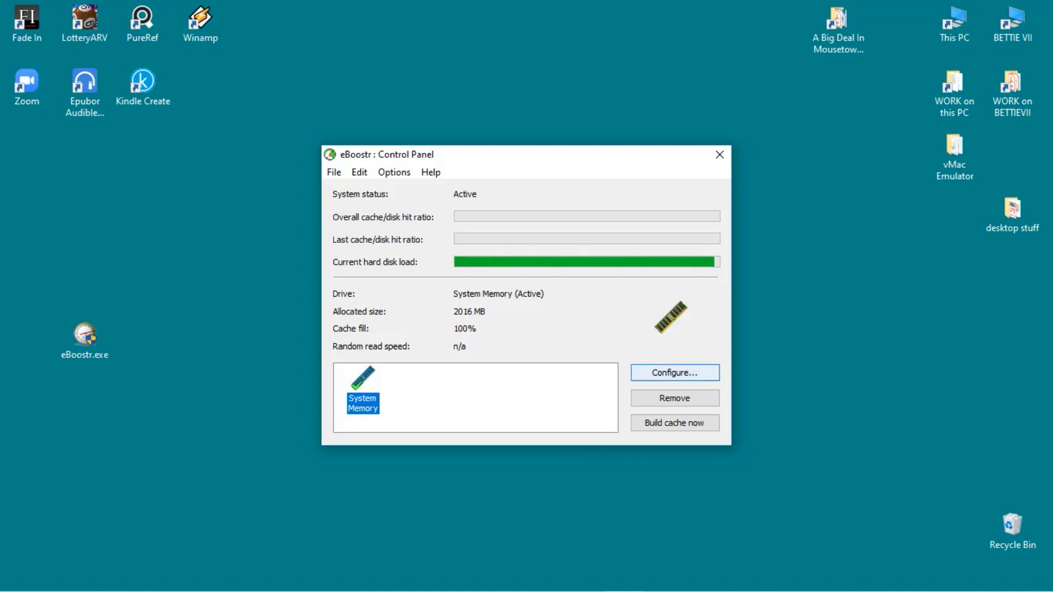
{"action": "left_click", "coordinate": [675, 373]}
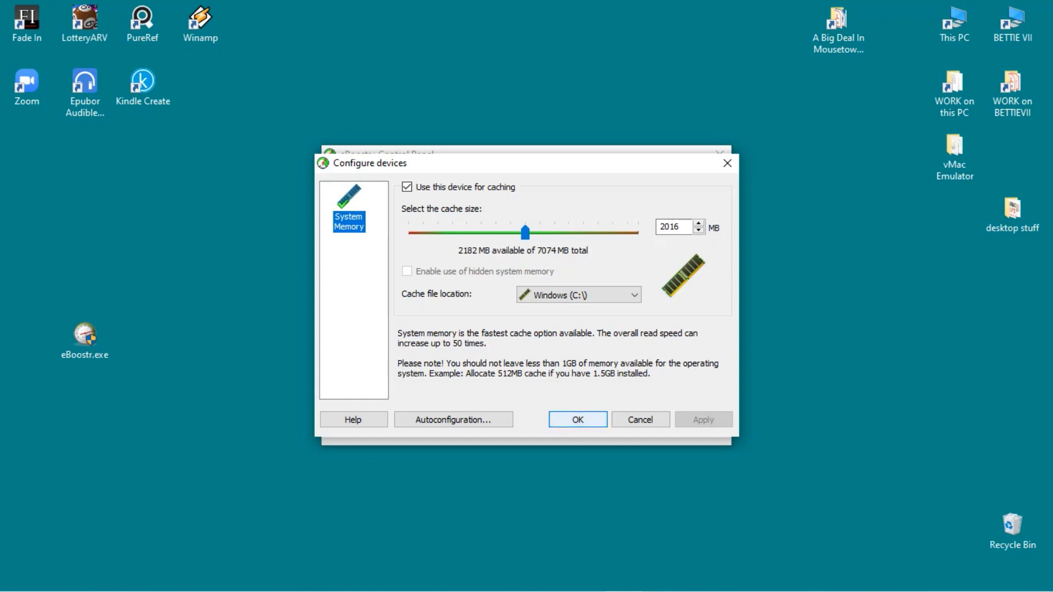
{"action": "key", "text": "Return"}
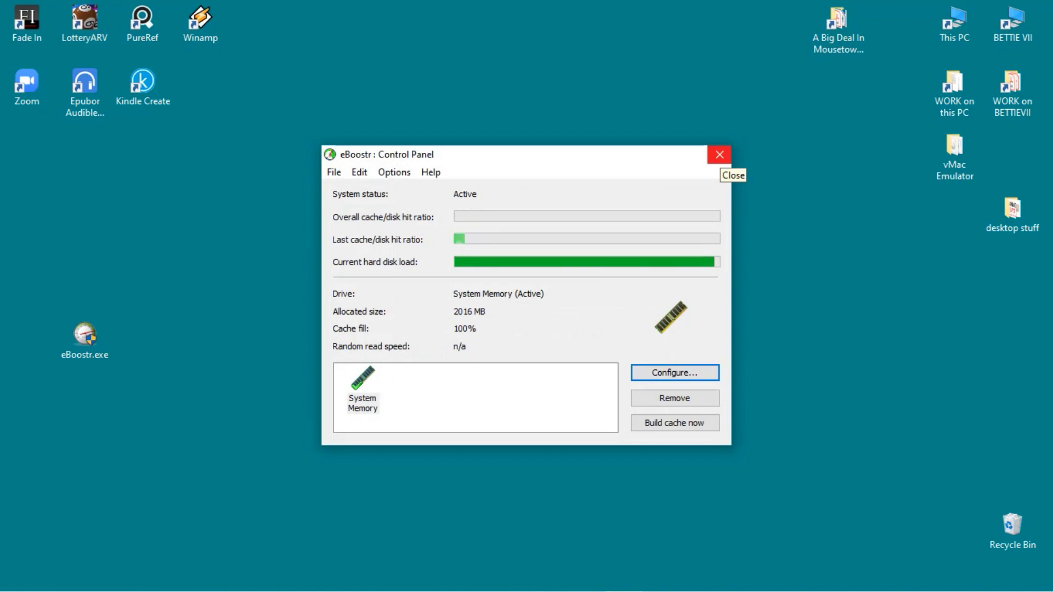
- Close the eBoostr Control Panel and scroll down the Buy Now pricing page
{"action": "left_click", "coordinate": [719, 156]}
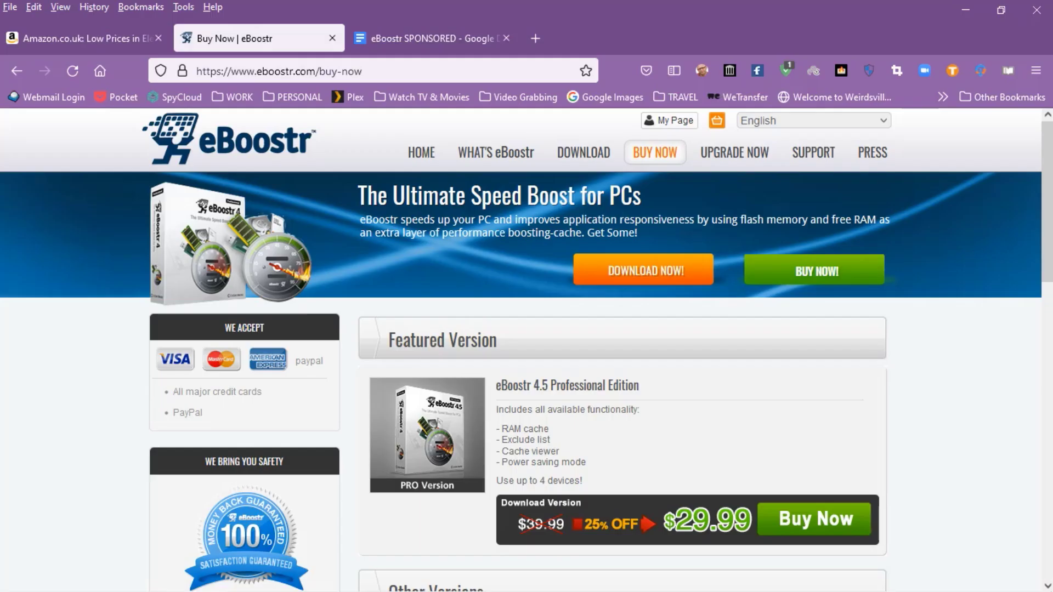
{"action": "scroll", "coordinate": [526, 350], "scroll_direction": "down", "scroll_amount": 3}
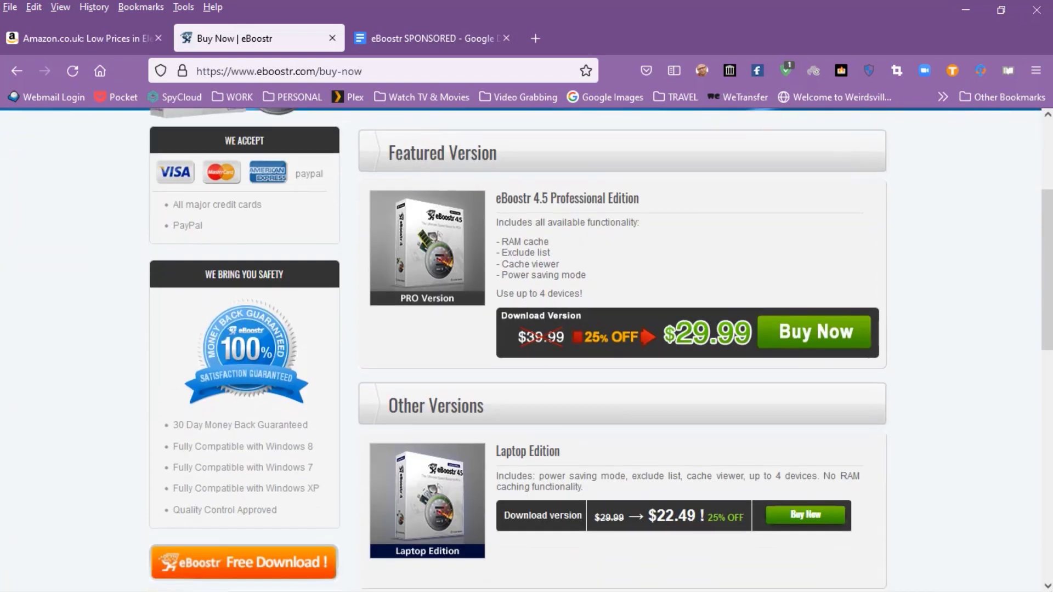
{"action": "scroll", "coordinate": [527, 349], "scroll_direction": "down", "scroll_amount": 6}
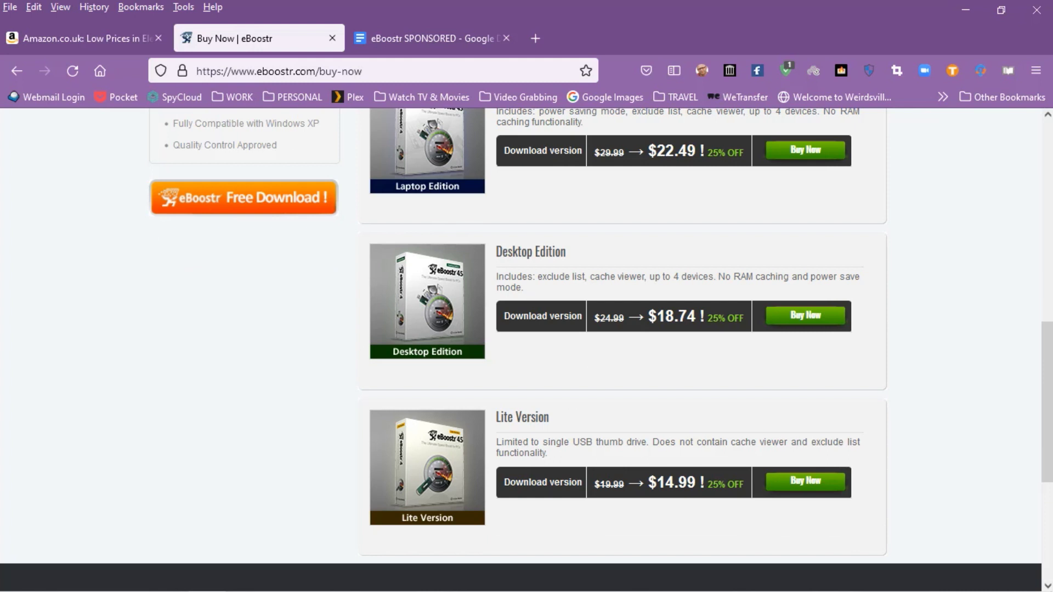
- Scroll back to the top of the Buy Now page showing the $29.99 Professional Edition
{"action": "scroll", "coordinate": [527, 349], "scroll_direction": "up", "scroll_amount": 2}
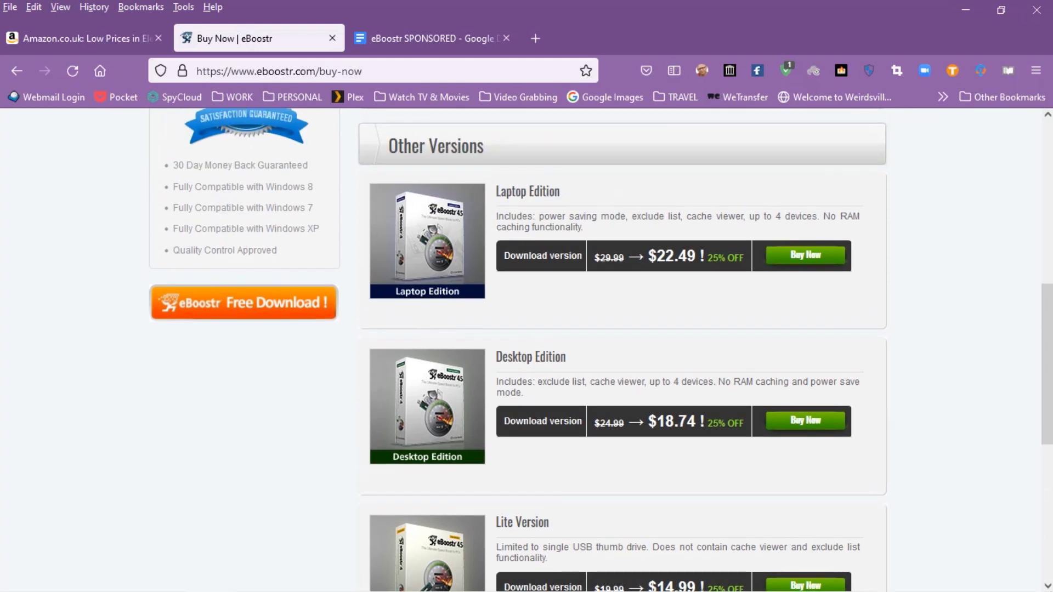
{"action": "scroll", "coordinate": [526, 350], "scroll_direction": "up", "scroll_amount": 2}
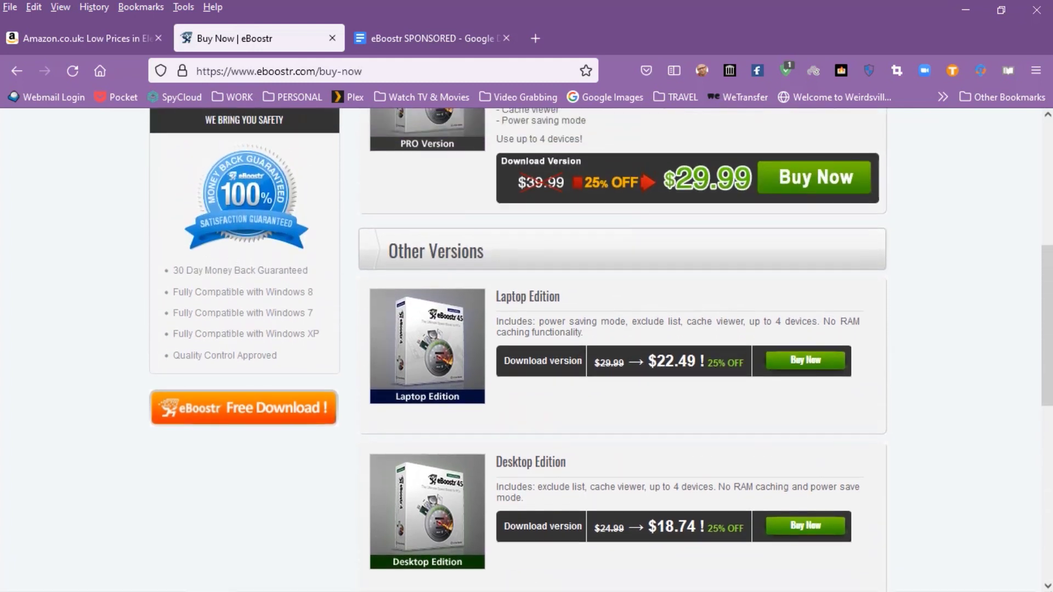
{"action": "scroll", "coordinate": [527, 349], "scroll_direction": "up", "scroll_amount": 1}
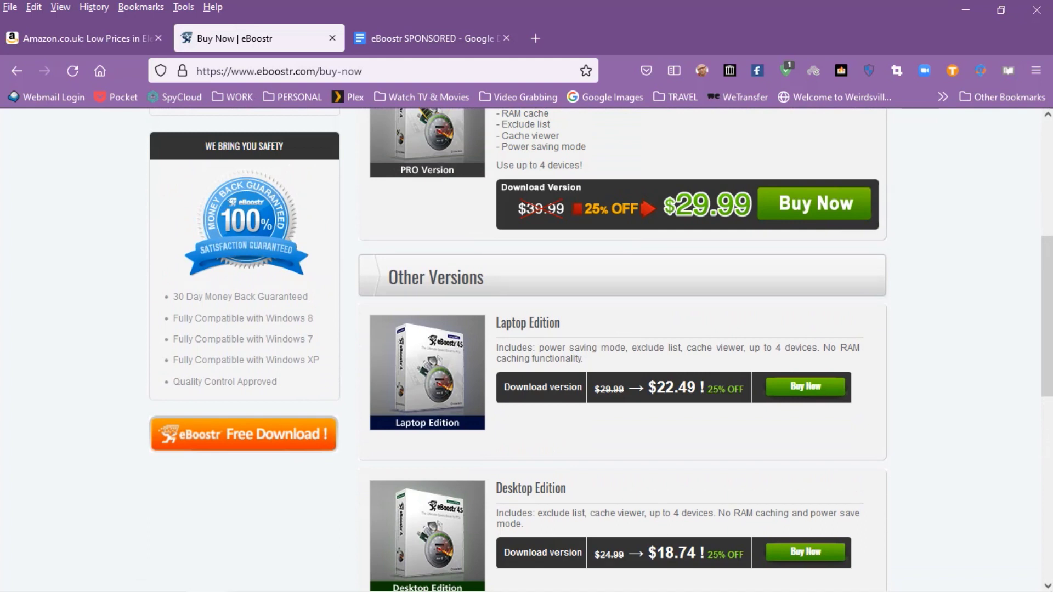
{"action": "scroll", "coordinate": [516, 349], "scroll_direction": "up", "scroll_amount": 3}
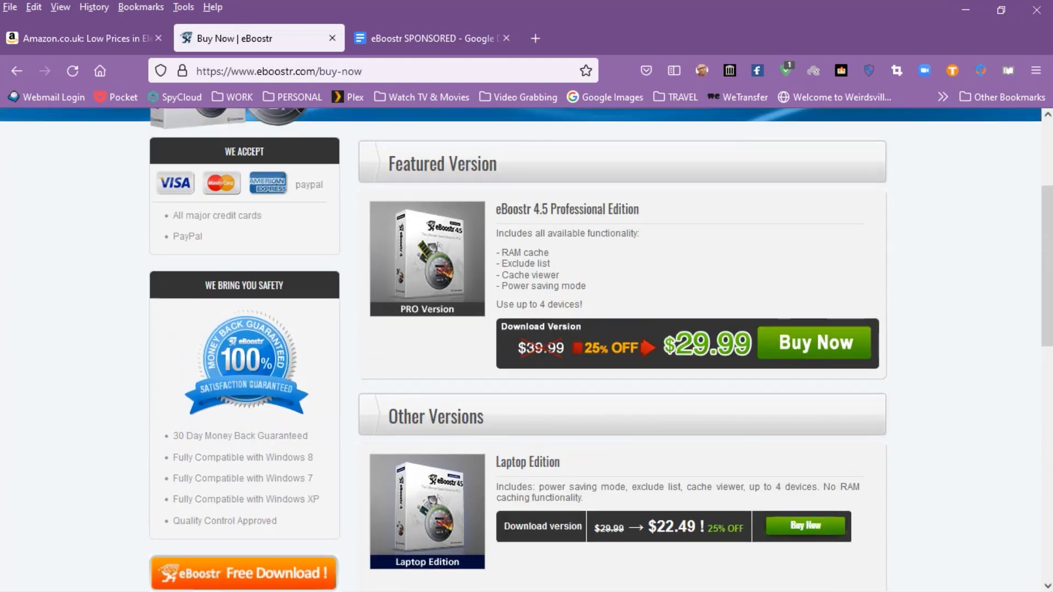
{"action": "scroll", "coordinate": [522, 351], "scroll_direction": "up", "scroll_amount": 3}
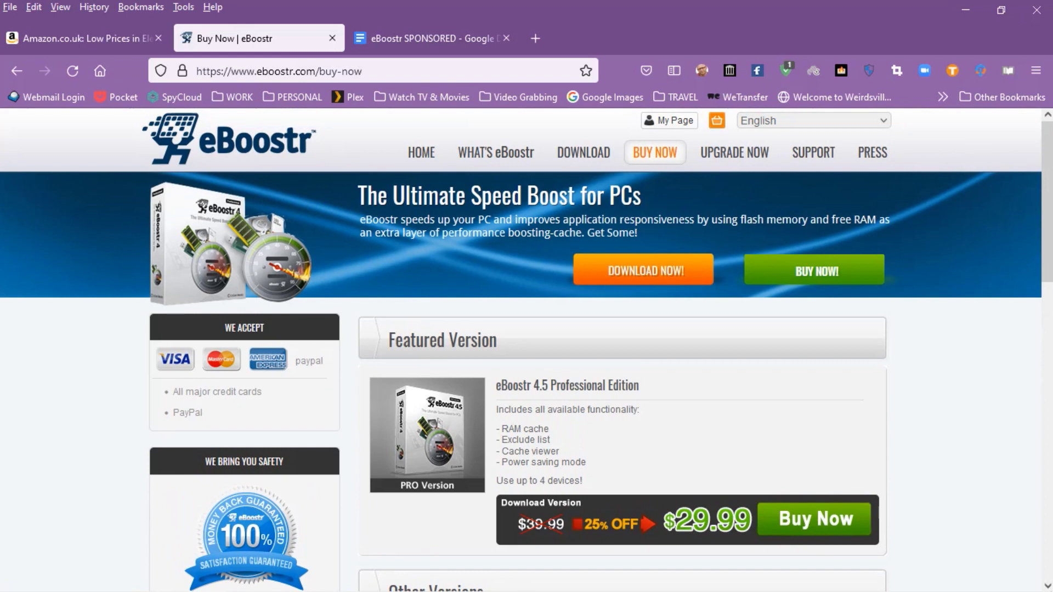